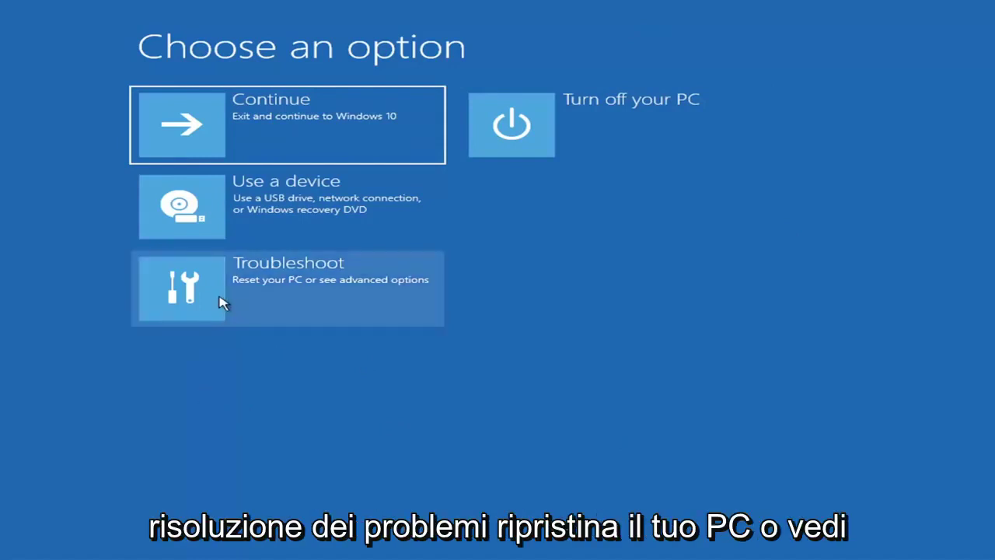
Run Startup Repair from the advanced troubleshooting options.
left_click(369, 295)
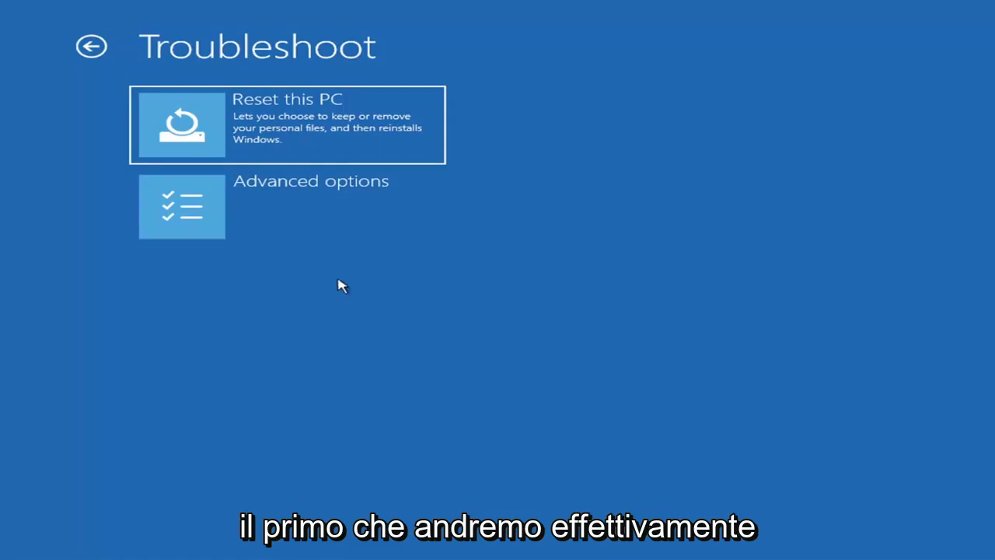
left_click(315, 212)
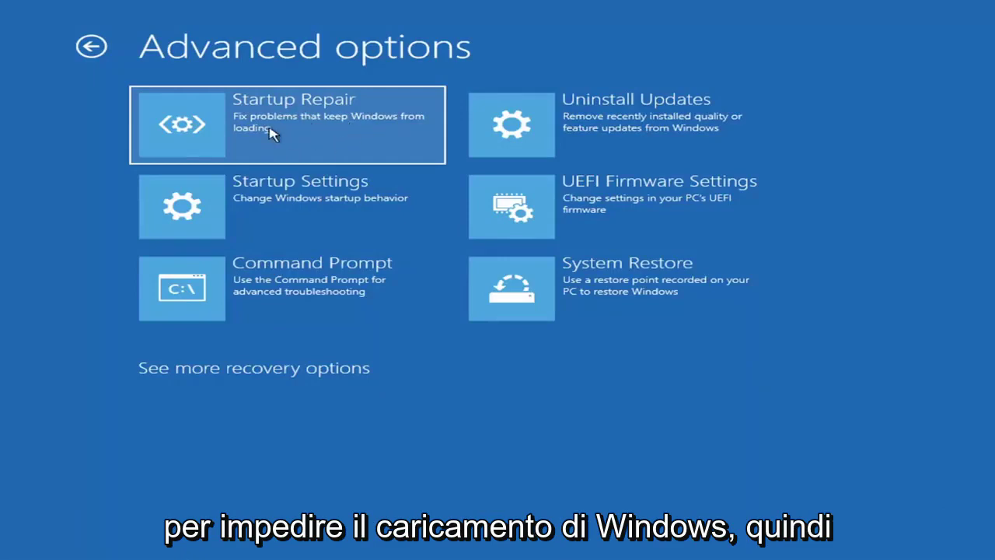
left_click(334, 125)
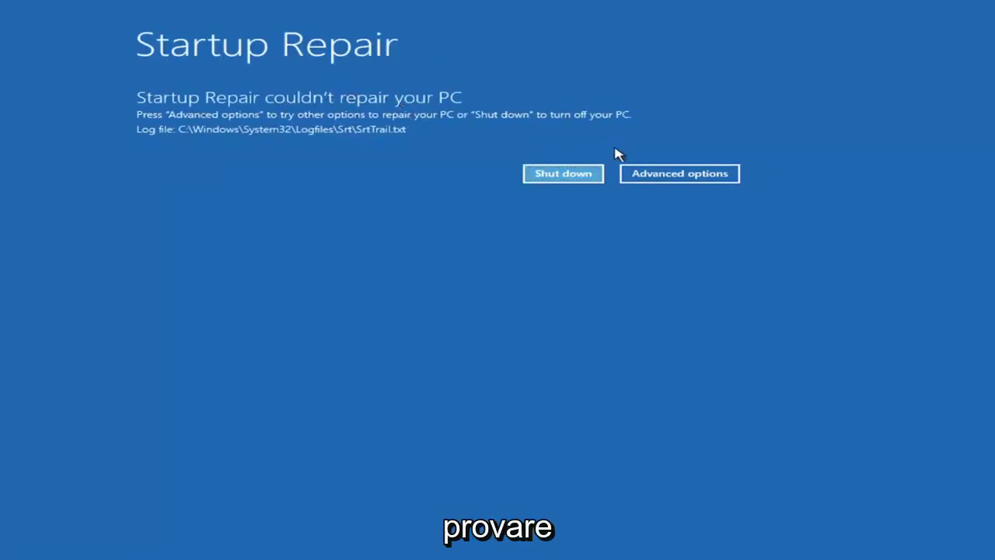
Reopen the advanced troubleshooting options and review the Windows options offered under Startup Settings.
left_click(696, 175)
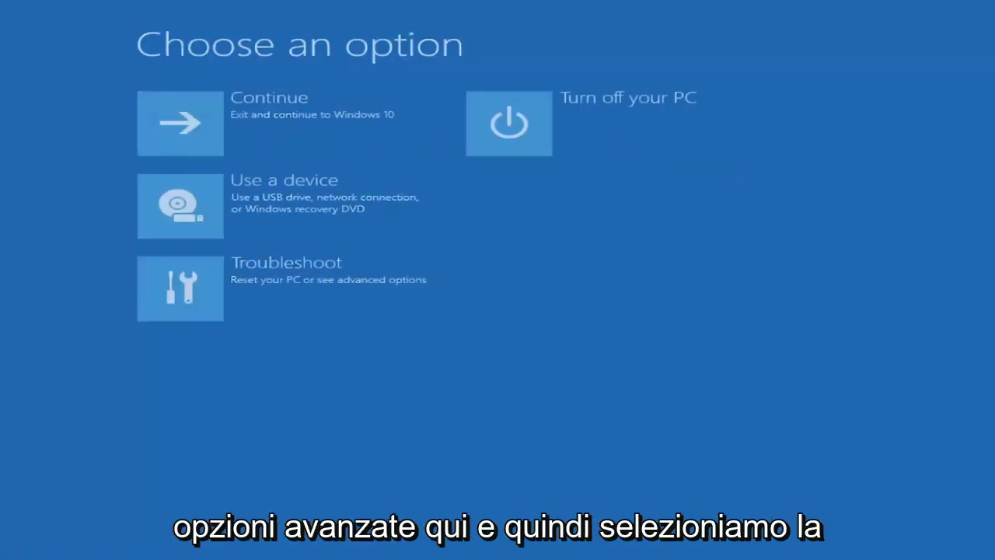
left_click(306, 291)
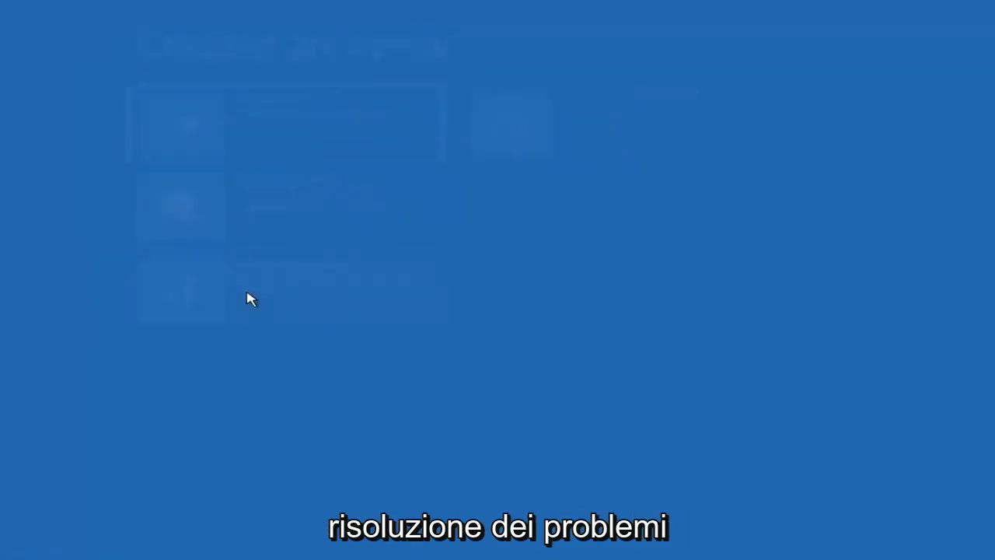
left_click(261, 218)
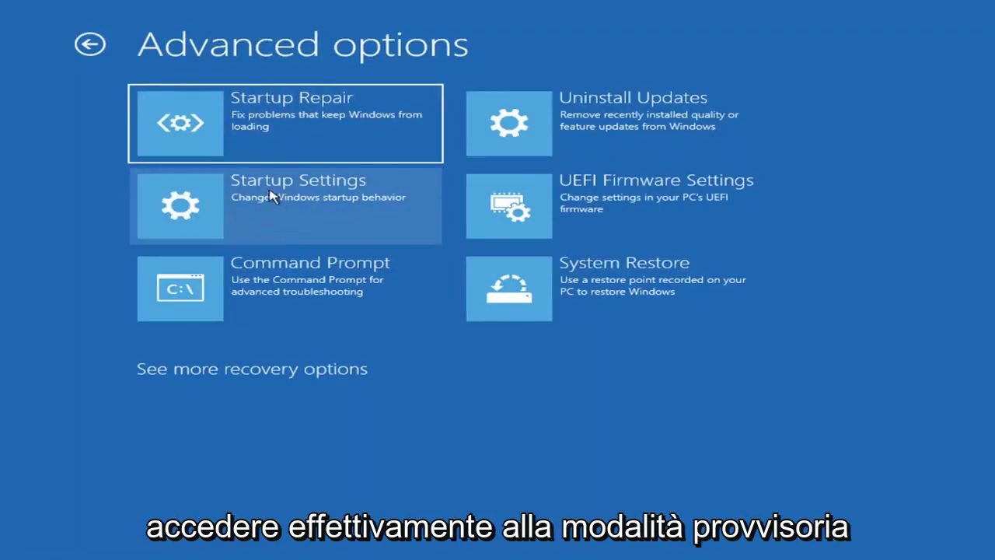
left_click(257, 207)
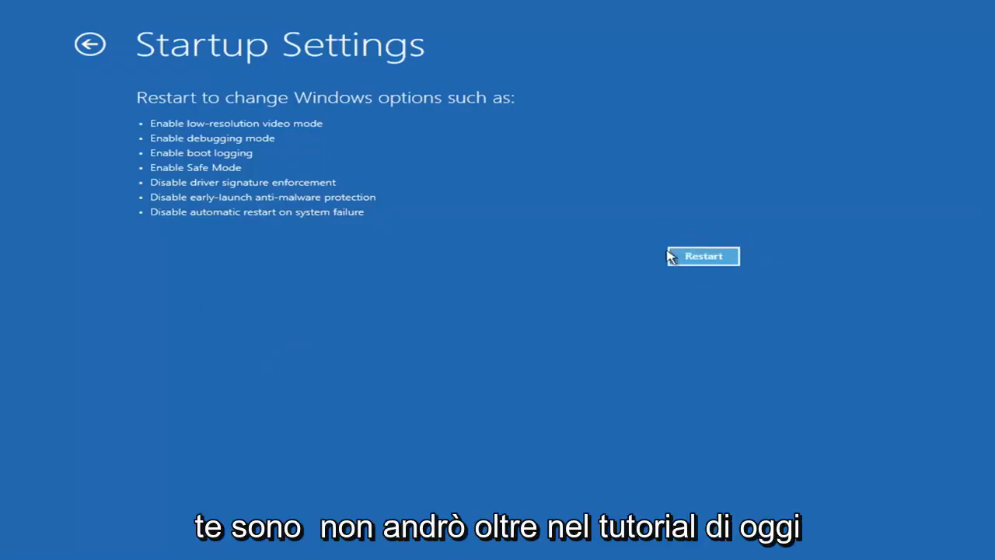
left_click(722, 259)
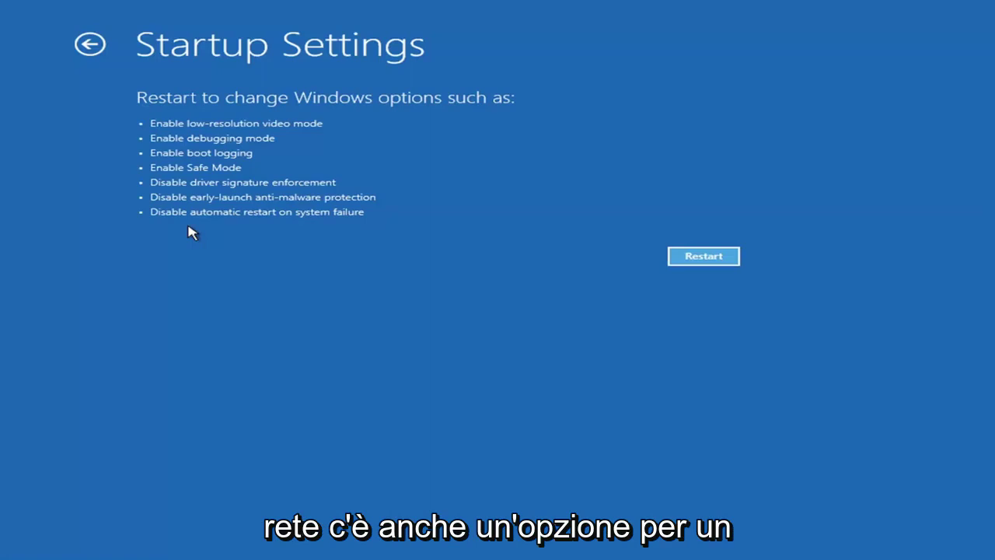
left_click(86, 45)
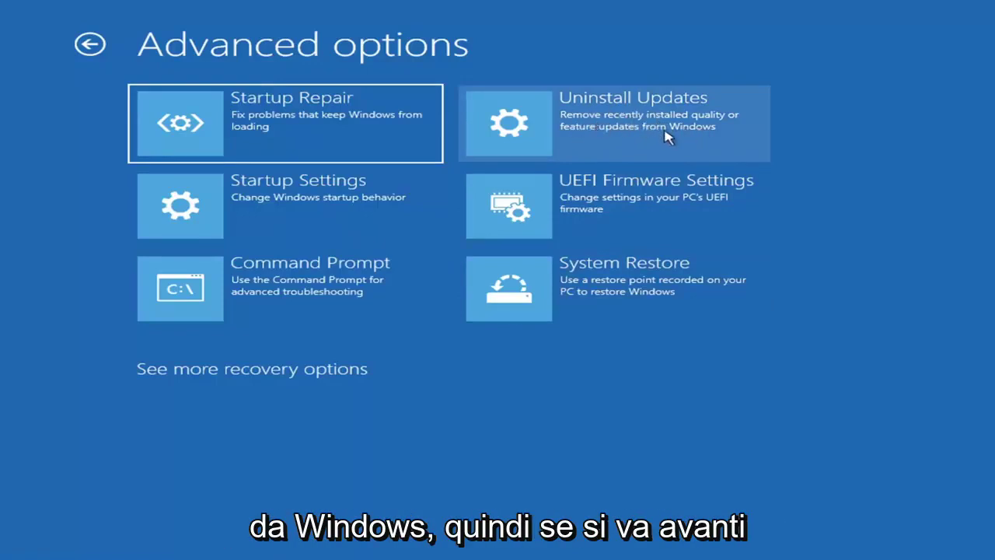
Review the Uninstall Updates choices for quality and feature updates, and return to the advanced options.
left_click(582, 128)
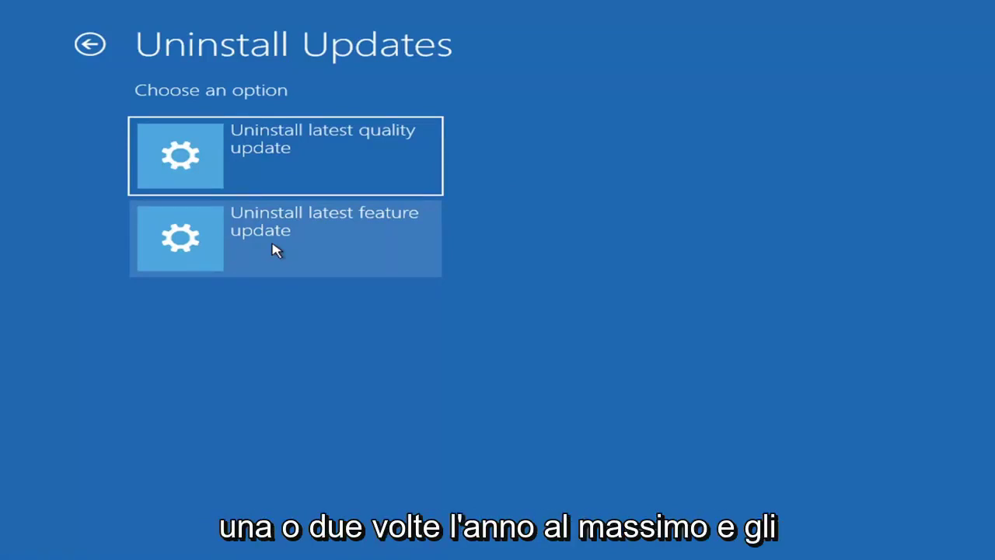
left_click(233, 150)
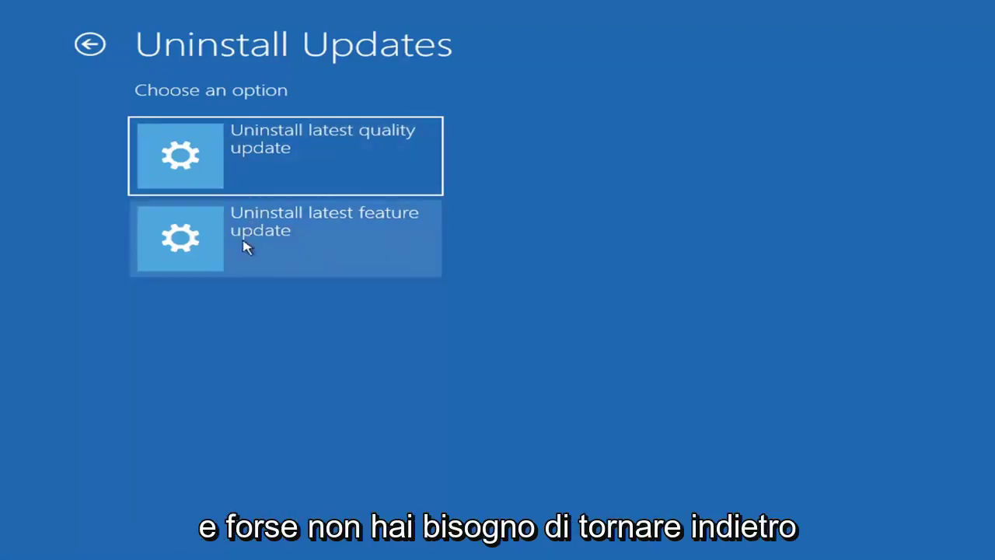
left_click(92, 43)
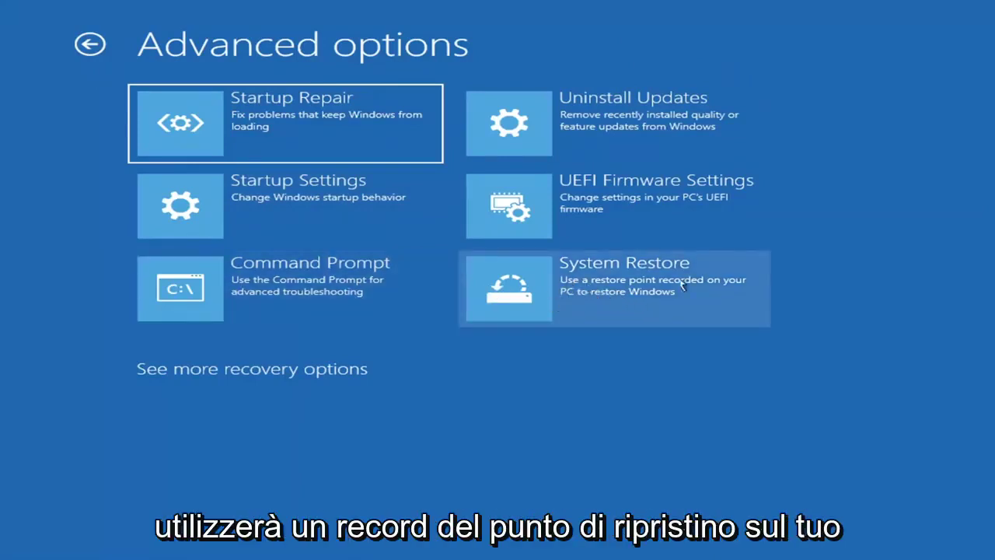
Restore the system to the "Before Updates" restore point of 7/9/2021 12:37:05 PM and restart the computer.
left_click(645, 300)
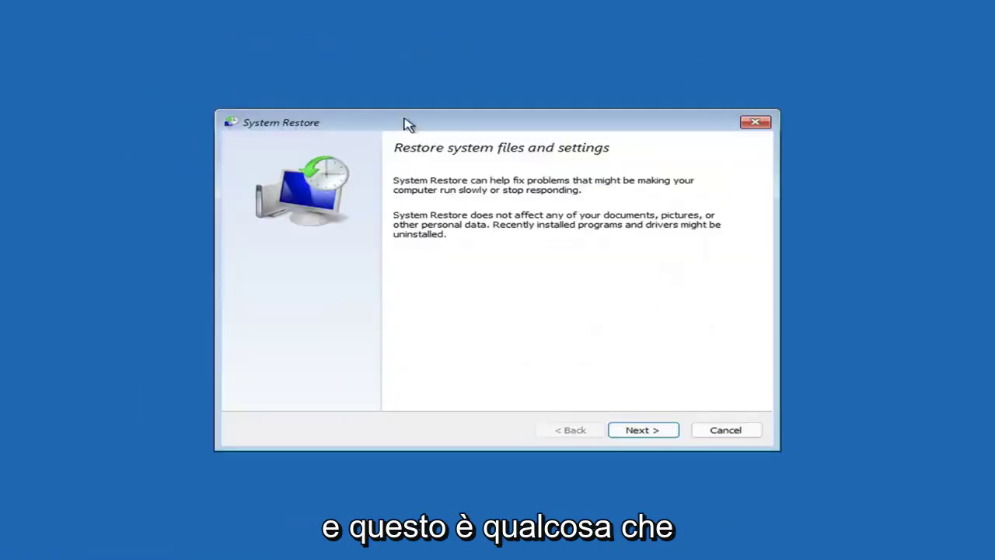
left_click(630, 426)
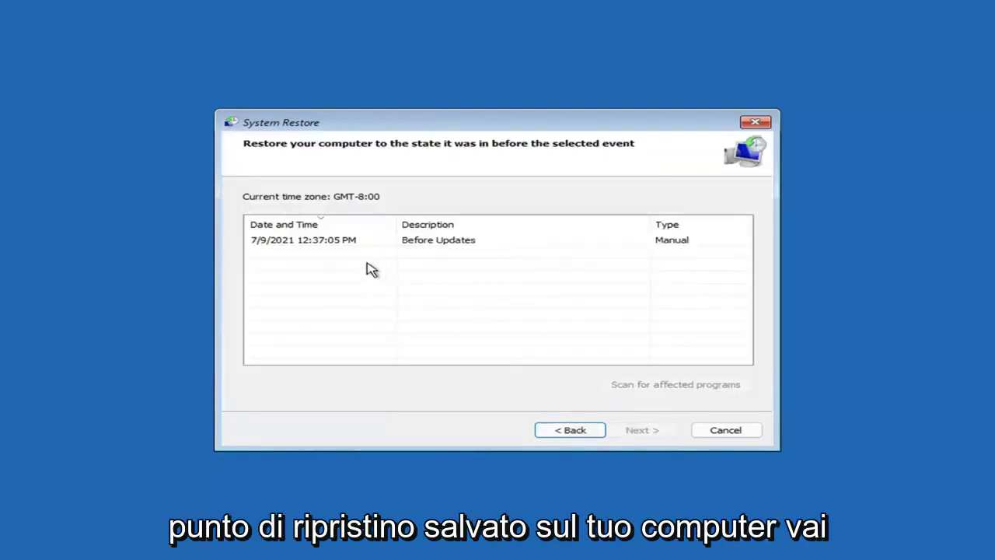
left_click(308, 246)
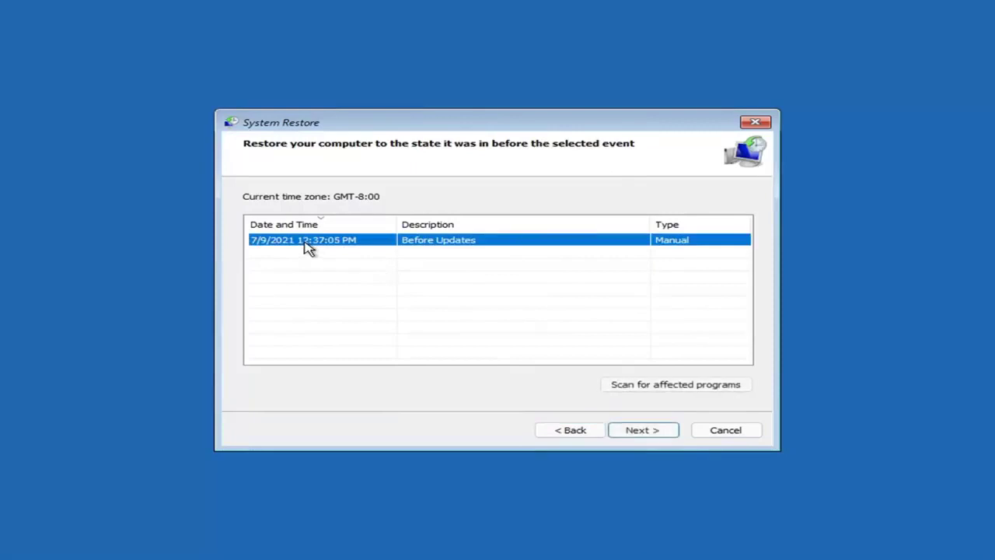
left_click(655, 434)
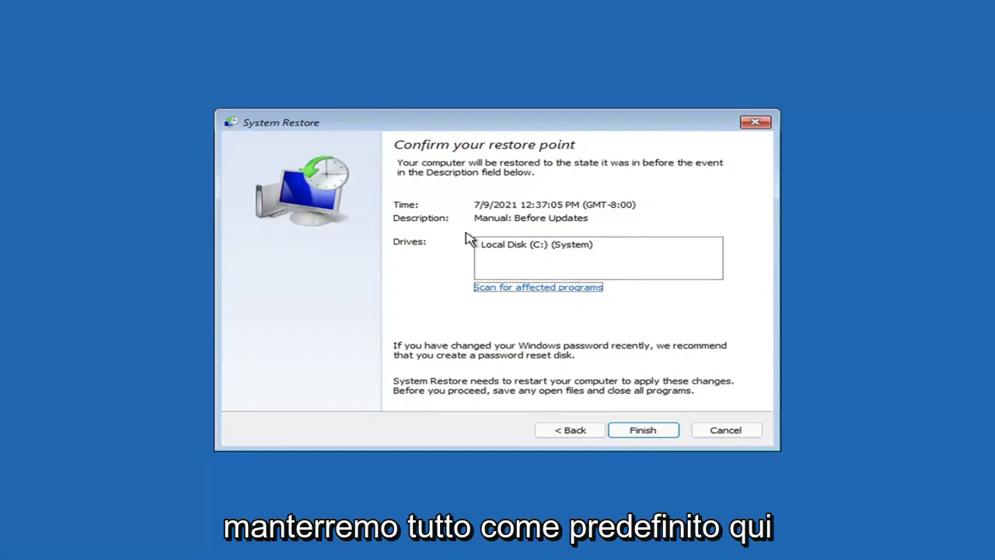
left_click(645, 436)
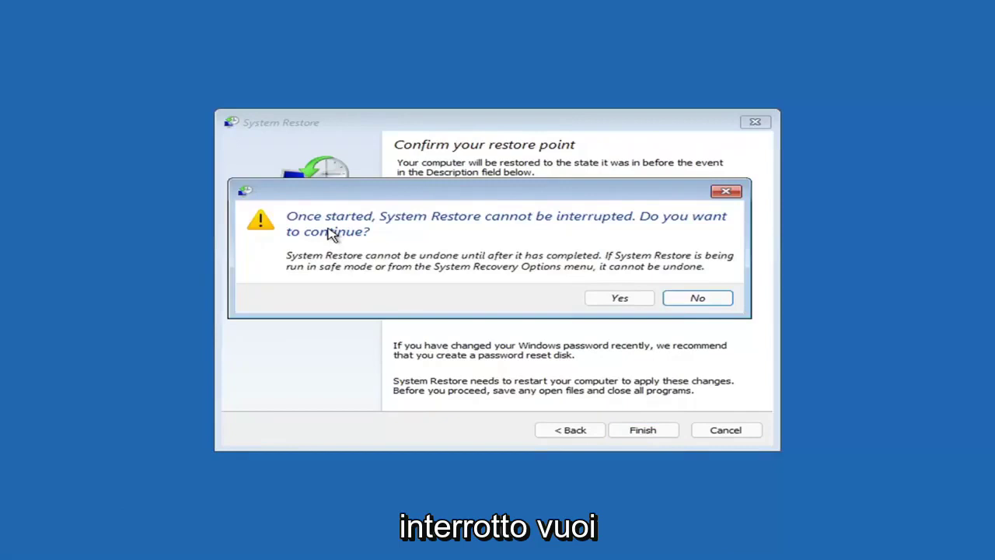
left_click(619, 301)
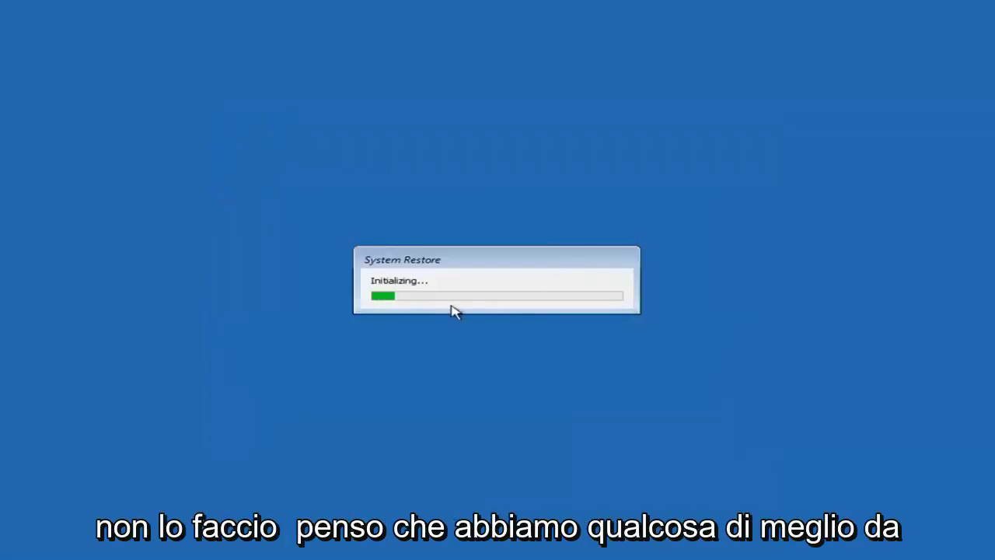
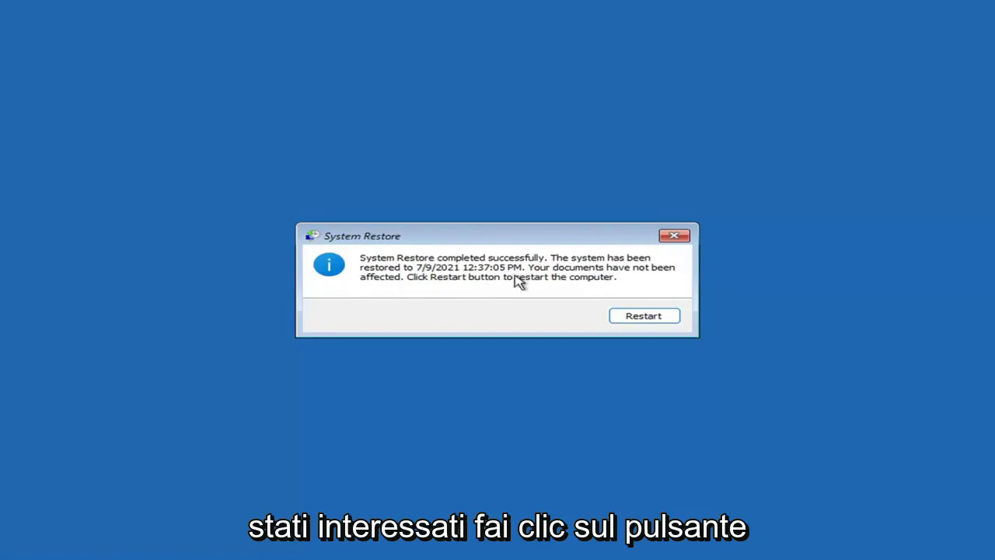
left_click(640, 318)
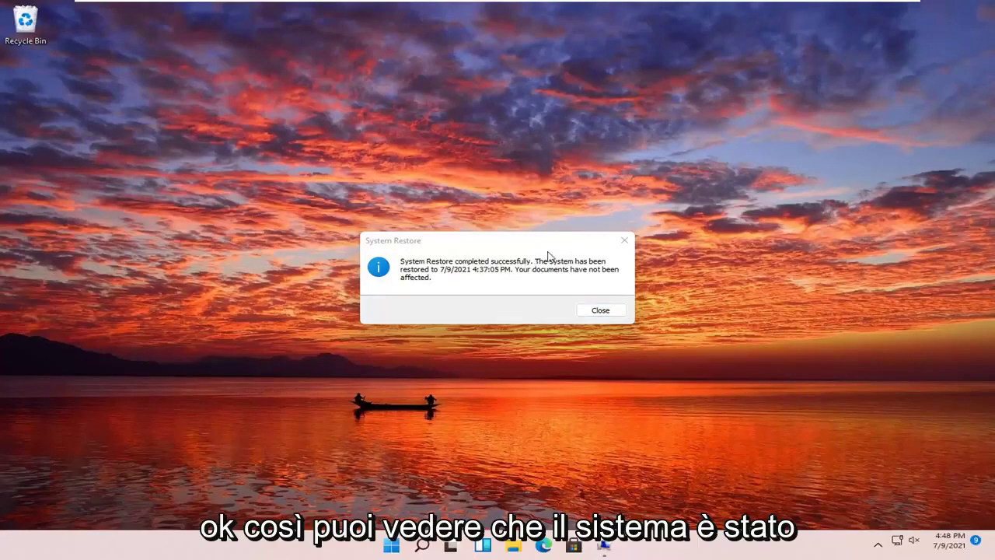
left_click(624, 241)
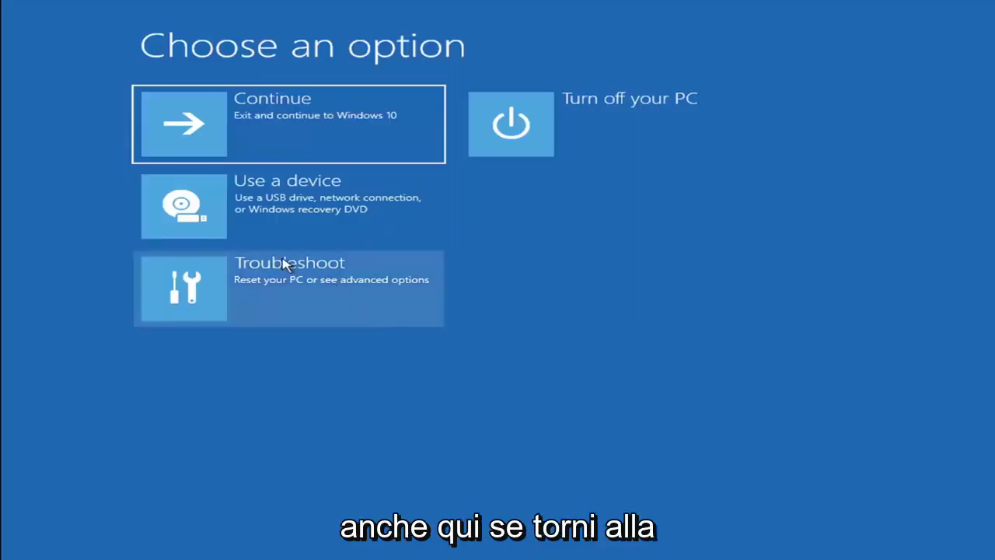
Review the Reset this PC choices for keeping files or removing everything, and return to the main recovery options.
left_click(291, 295)
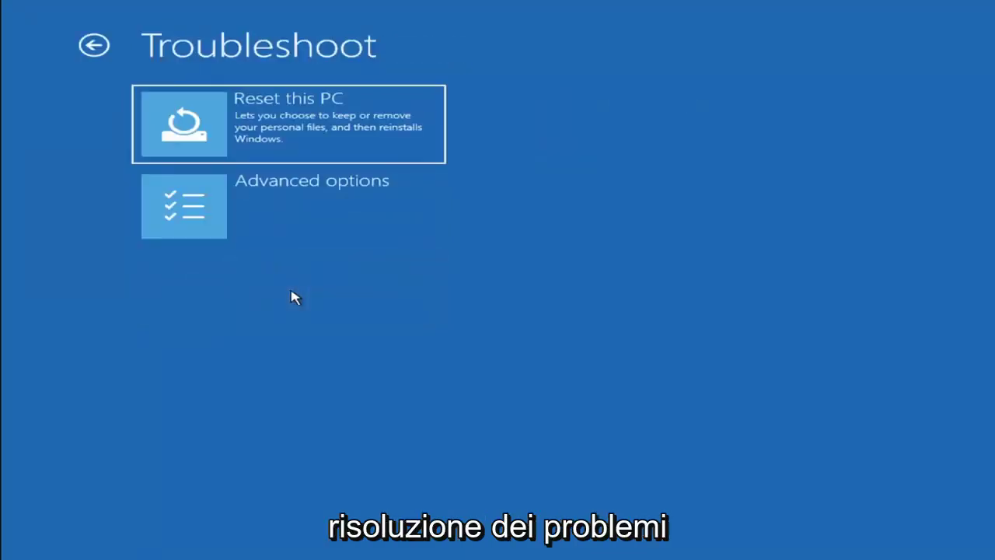
left_click(326, 144)
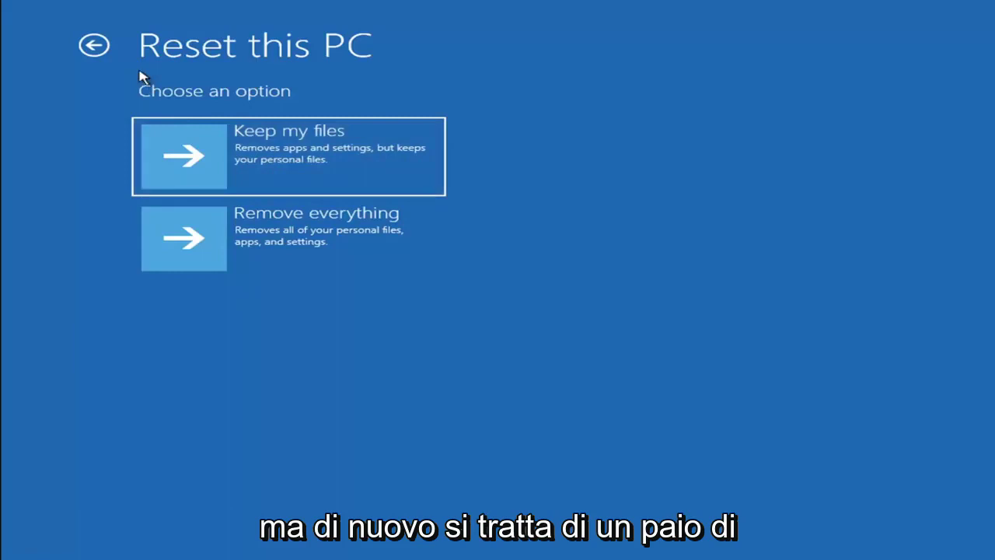
left_click(94, 46)
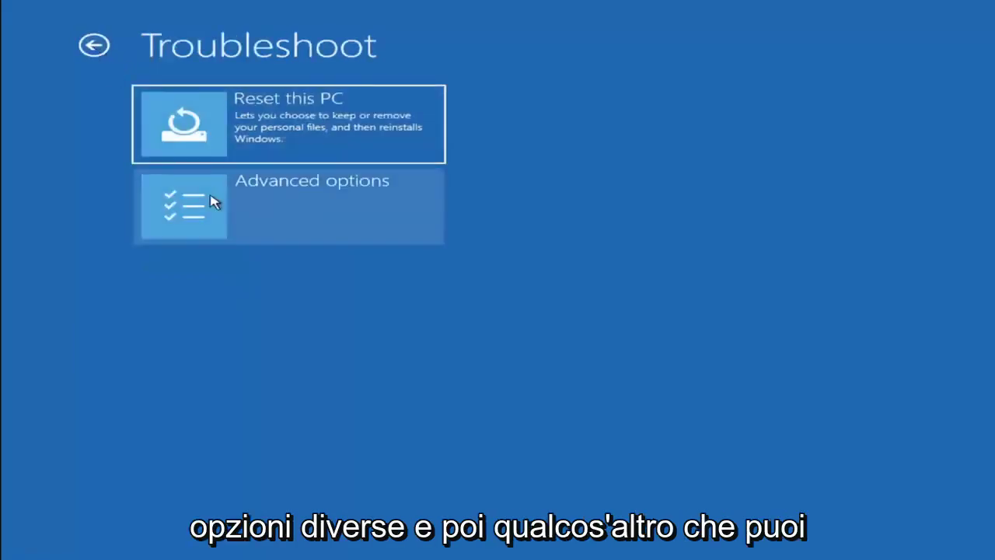
left_click(94, 46)
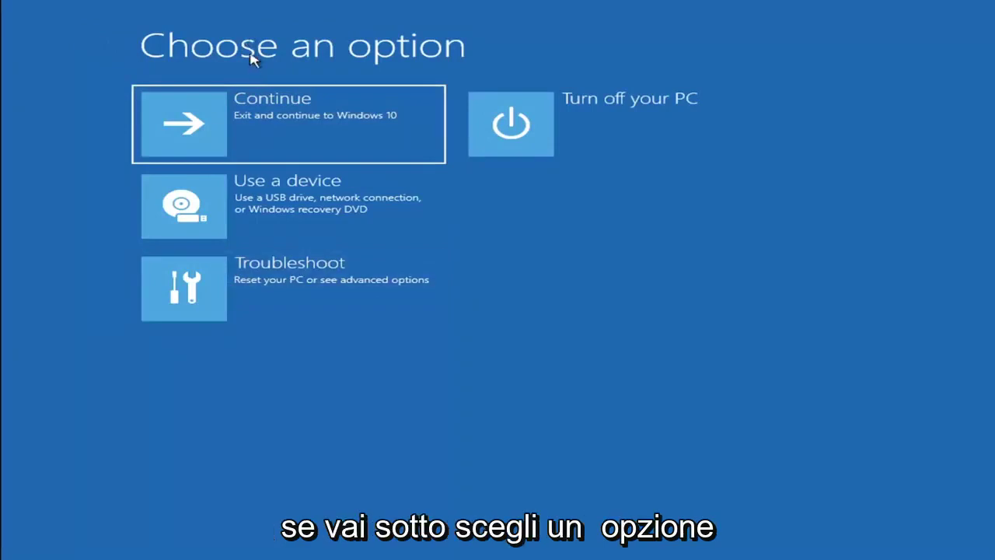
Open Command Prompt from the advanced recovery options and list the contents of the C: drive with dir.
left_click(301, 294)
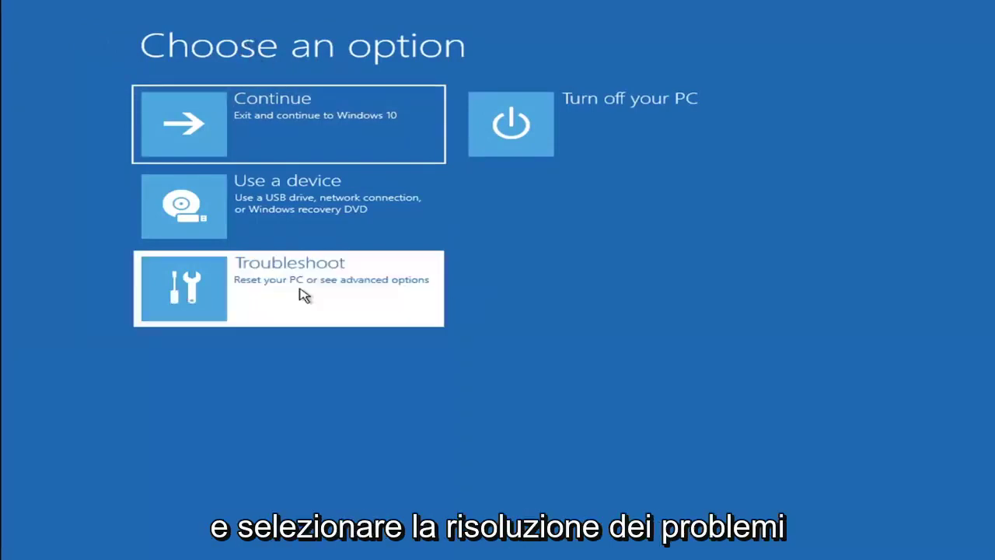
left_click(295, 215)
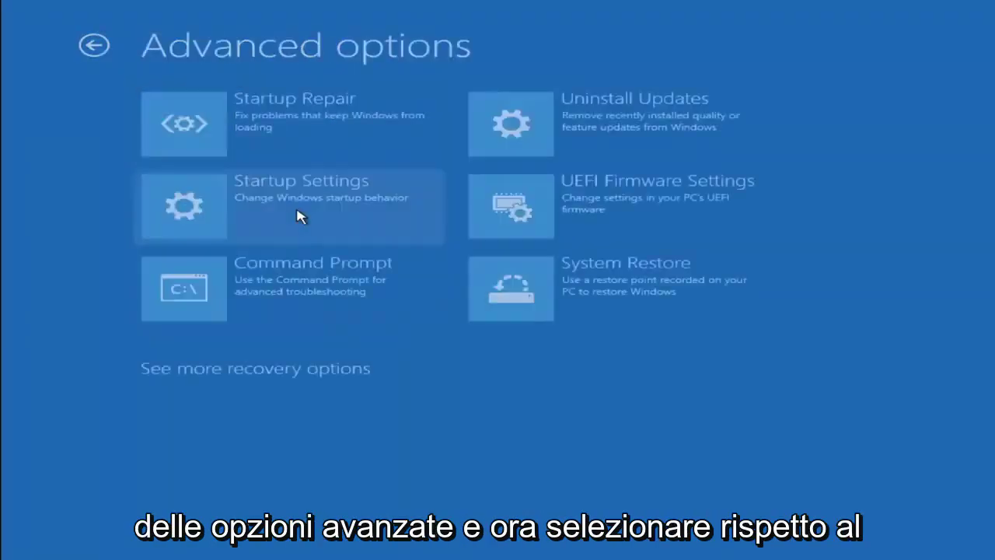
left_click(257, 301)
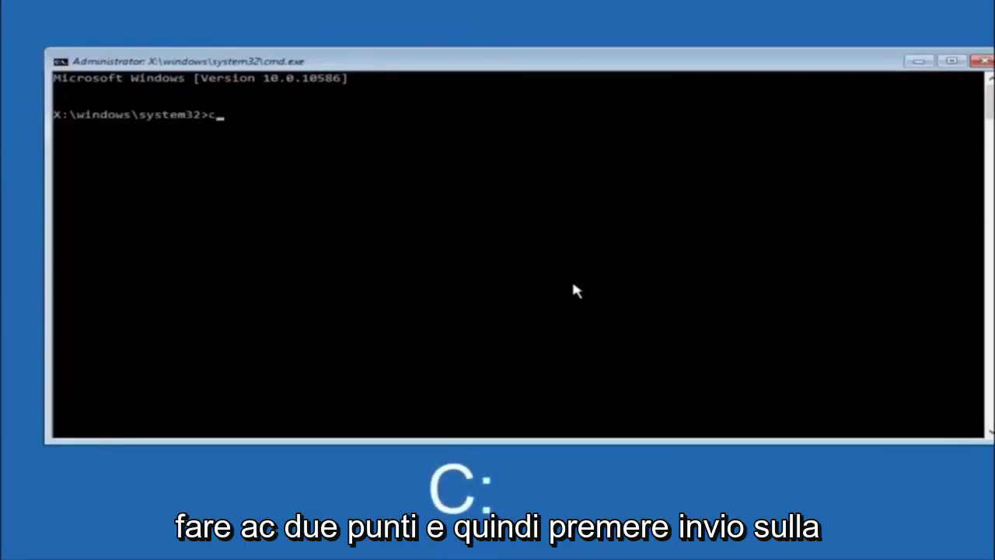
key("Return")
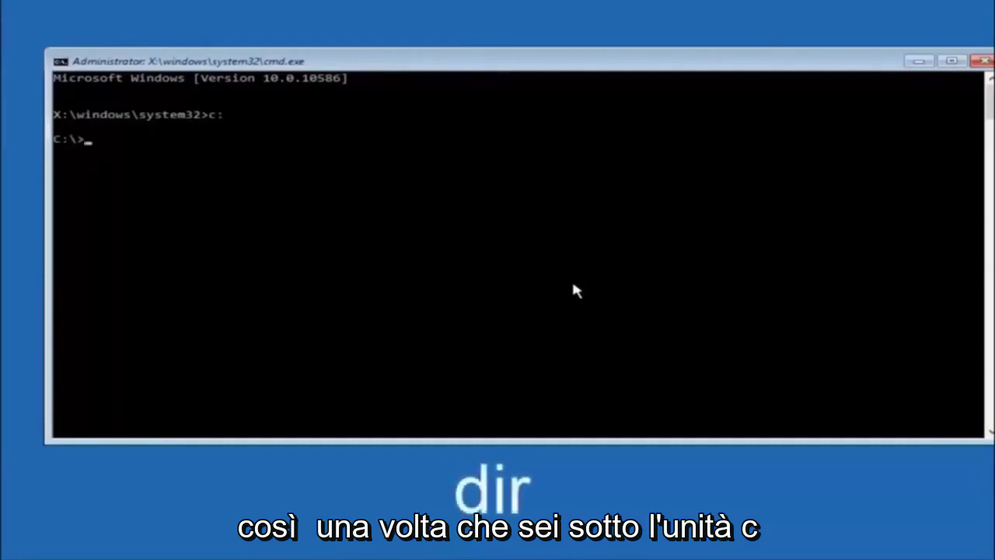
type("dir")
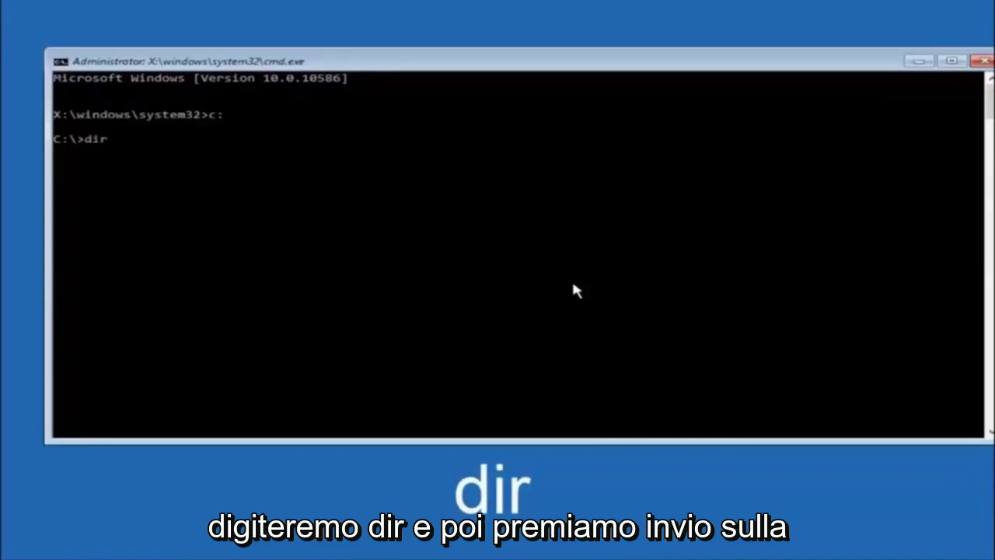
key("Return")
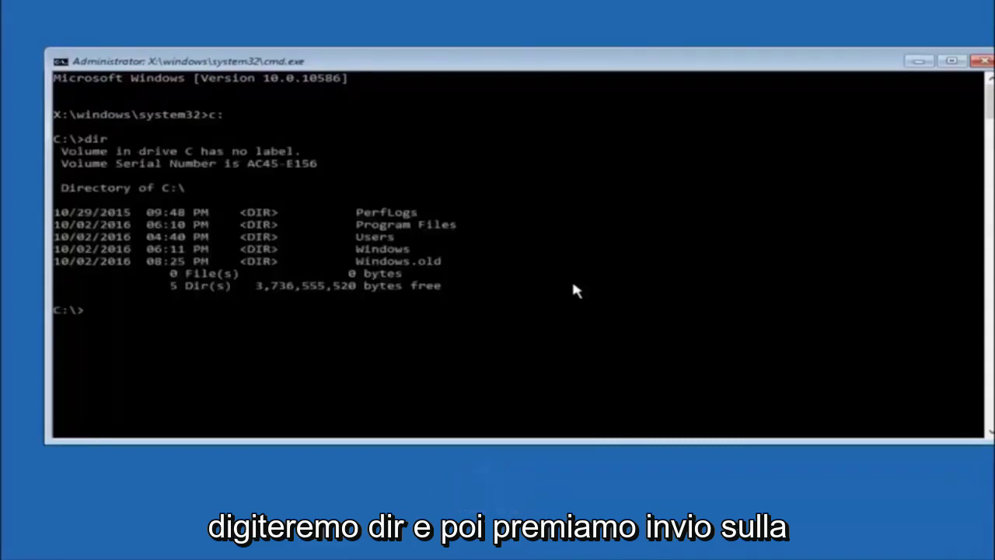
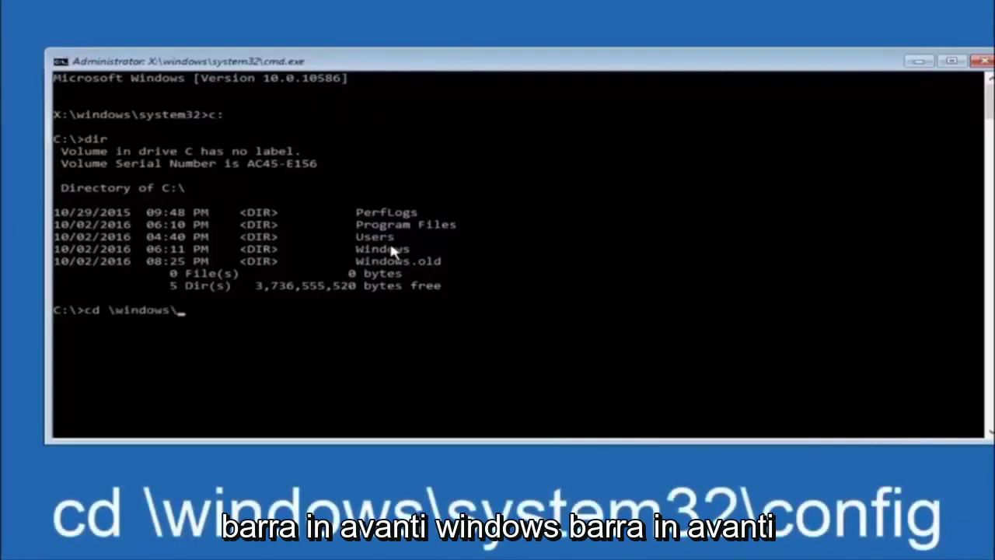
Change to the \windows\system32\config directory and create a folder named backup in it.
type("system32\\config")
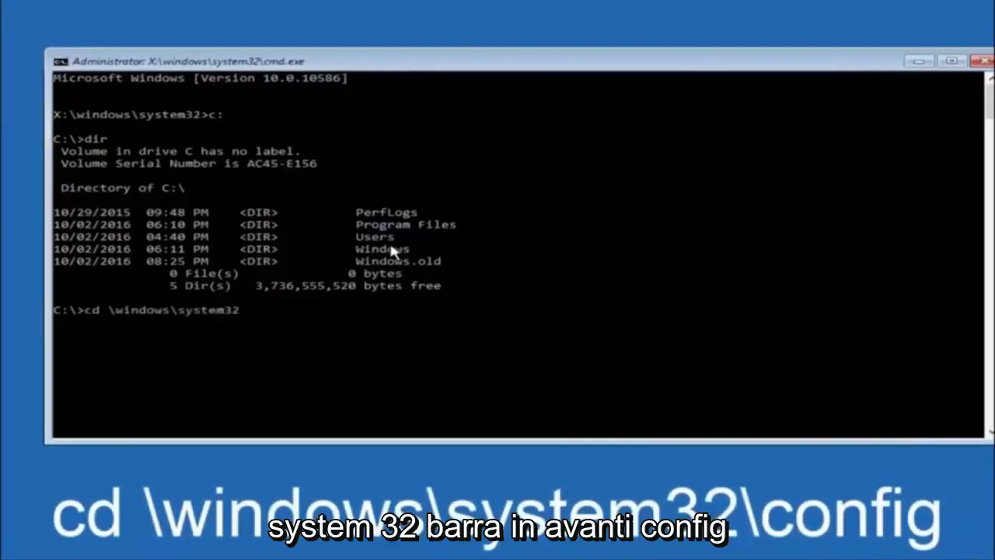
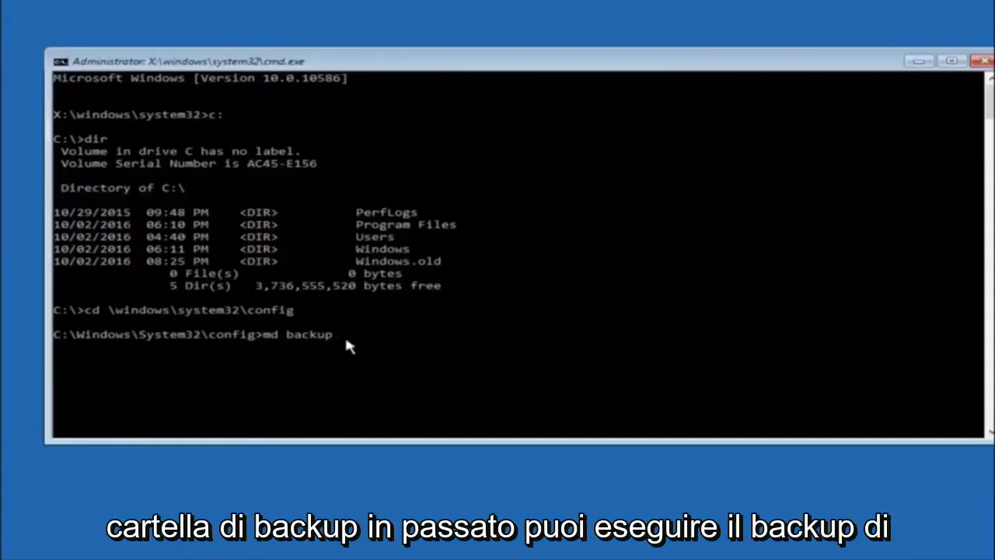
type("1")
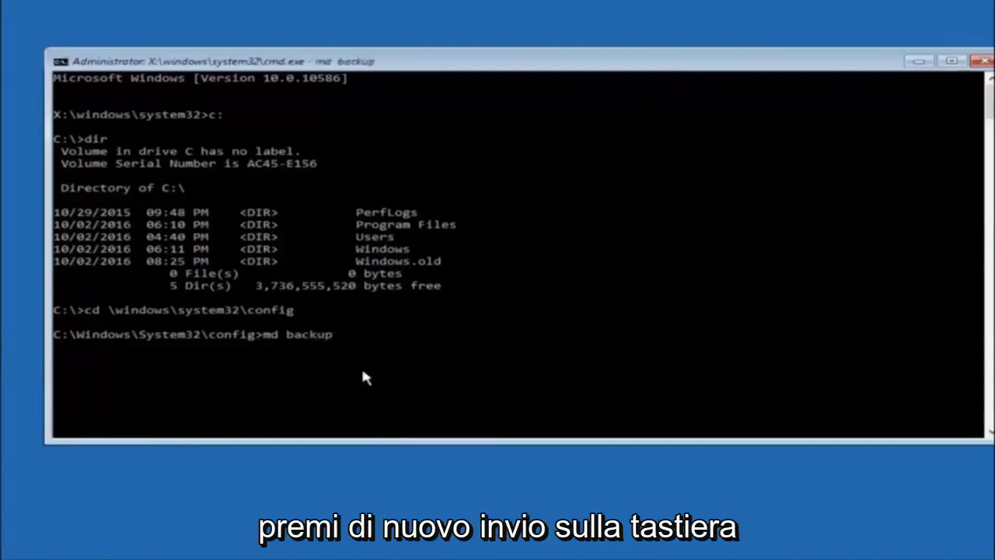
Run md backup and copy all files of the config directory into the backup folder with copy *.* backup.
key("Return")
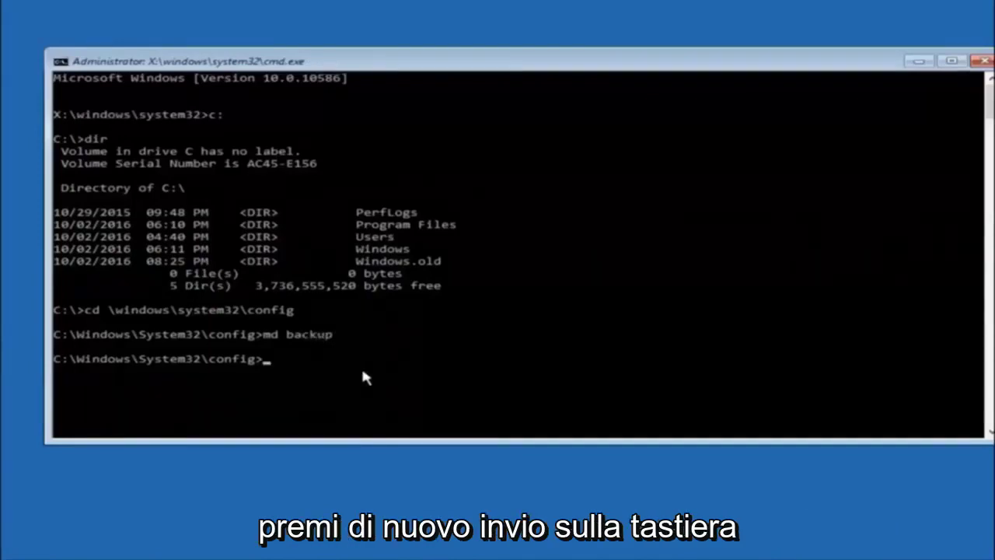
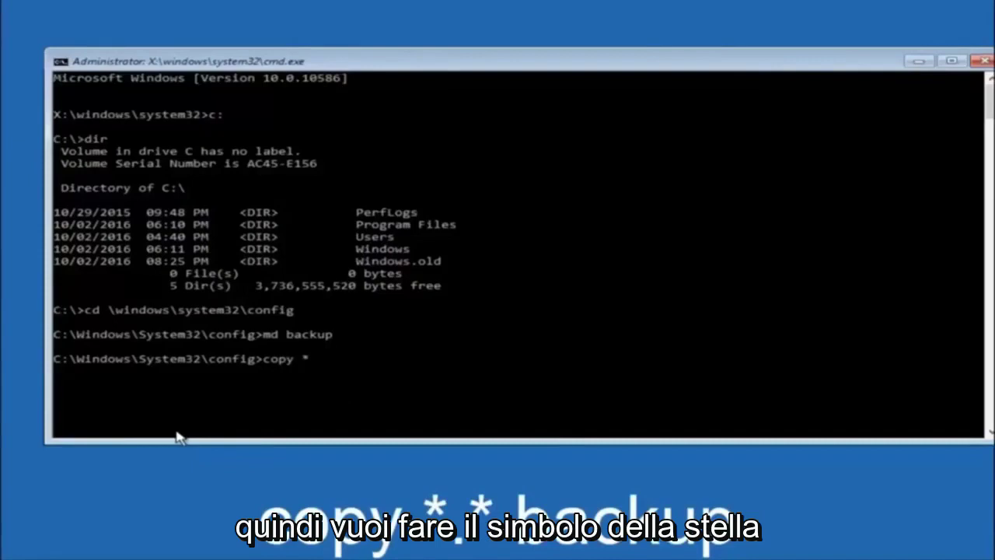
type("*.")
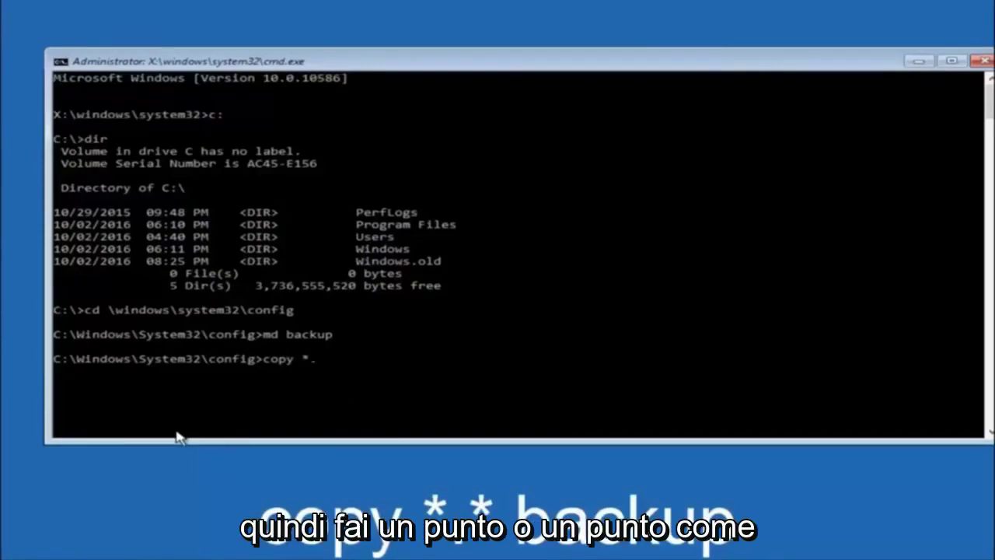
type("*.")
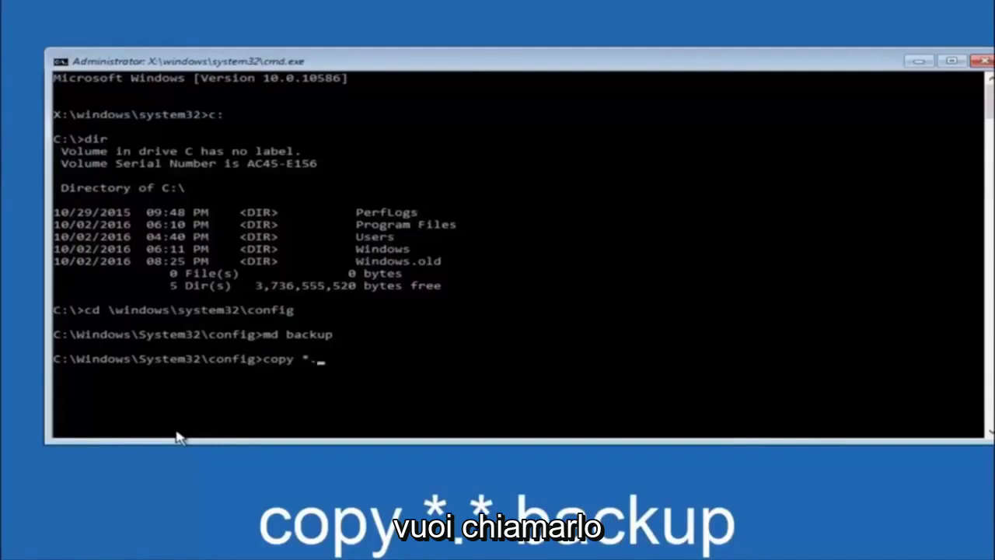
type("*")
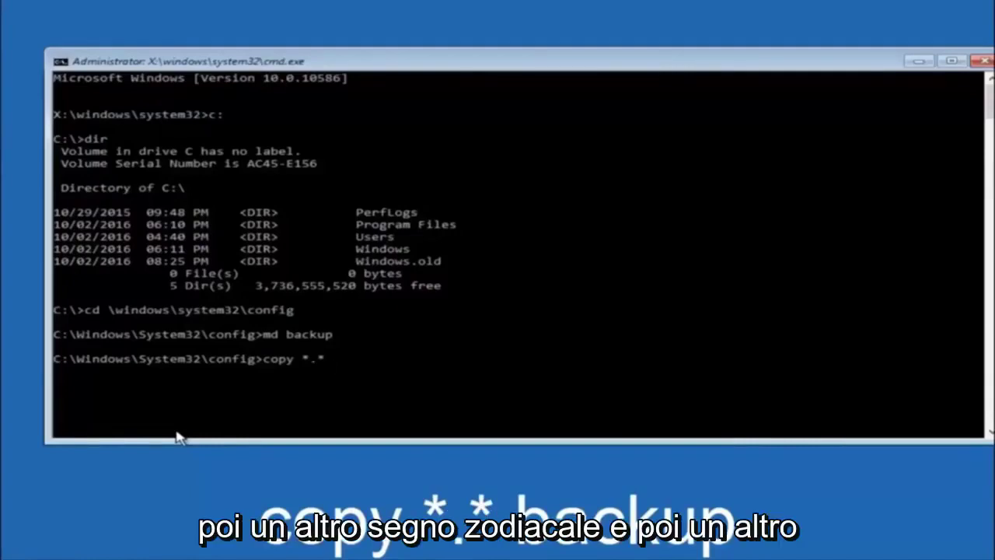
type("  back")
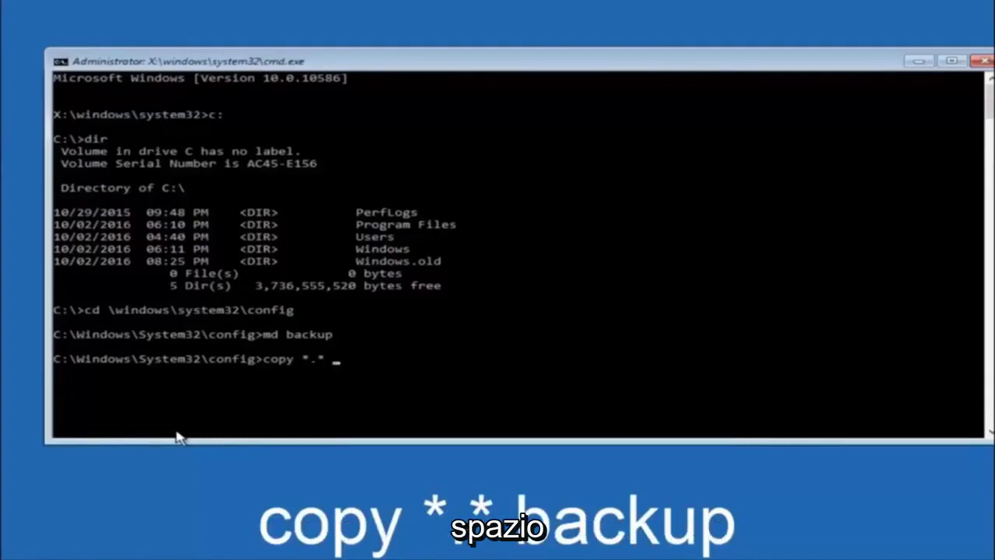
type("up")
key("Return")
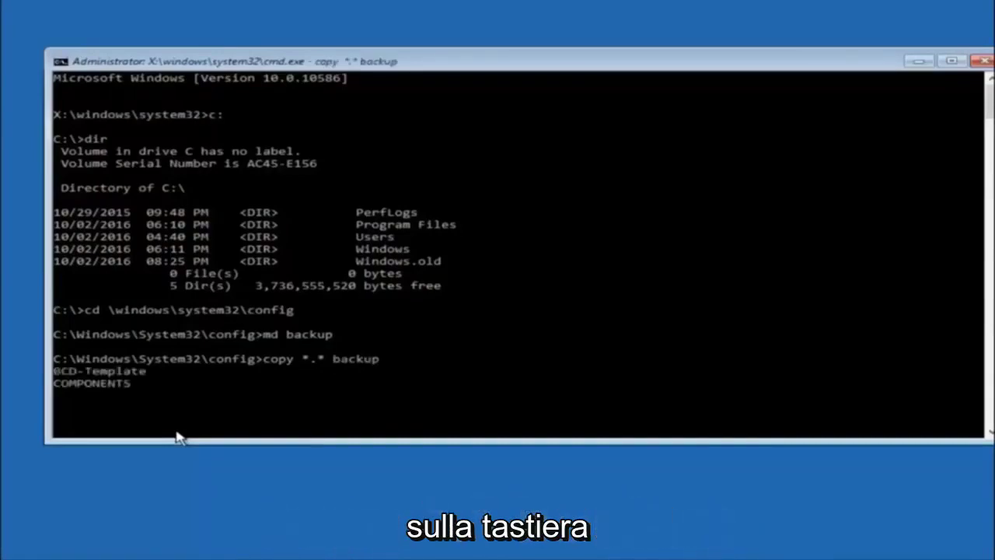
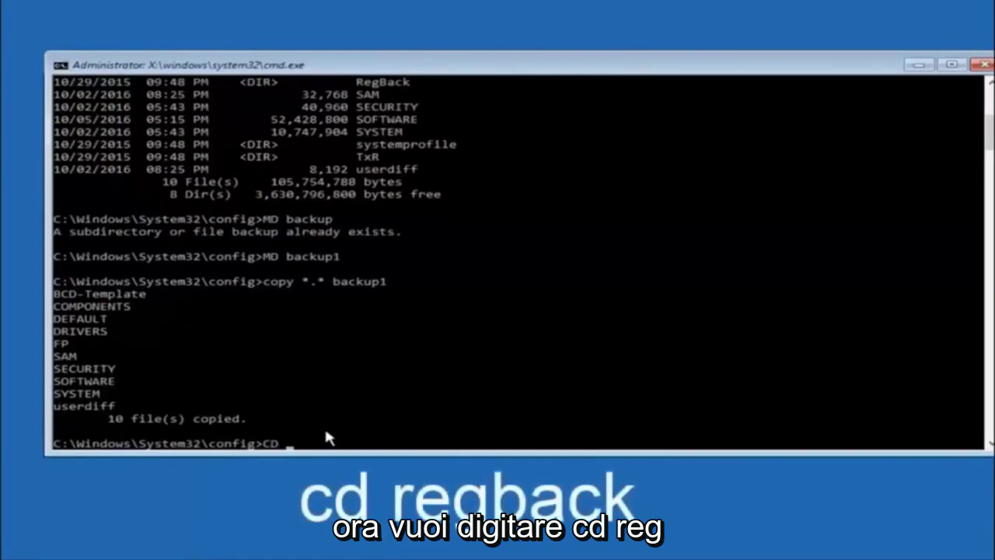
Change to the regback subdirectory of config and list its contents with dir.
type("gback")
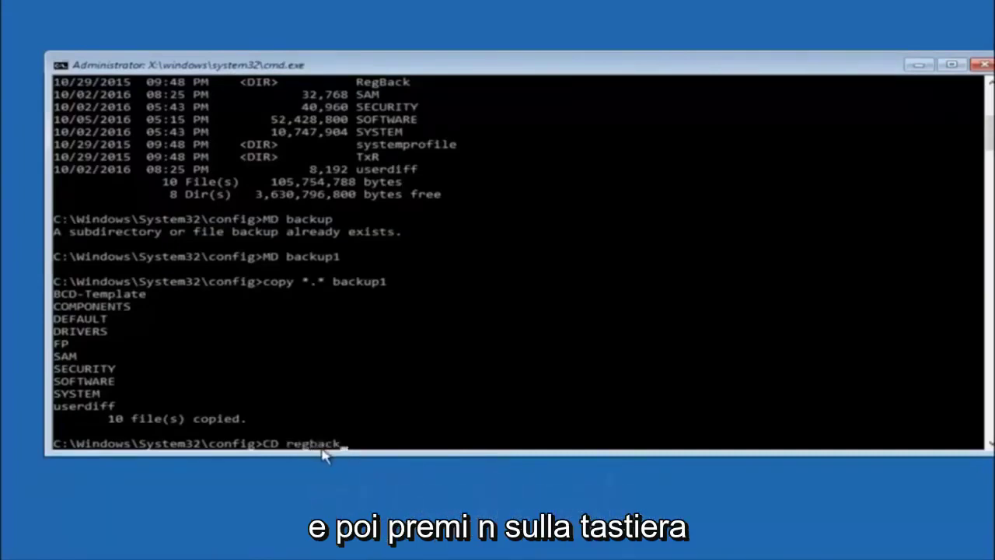
key("Return")
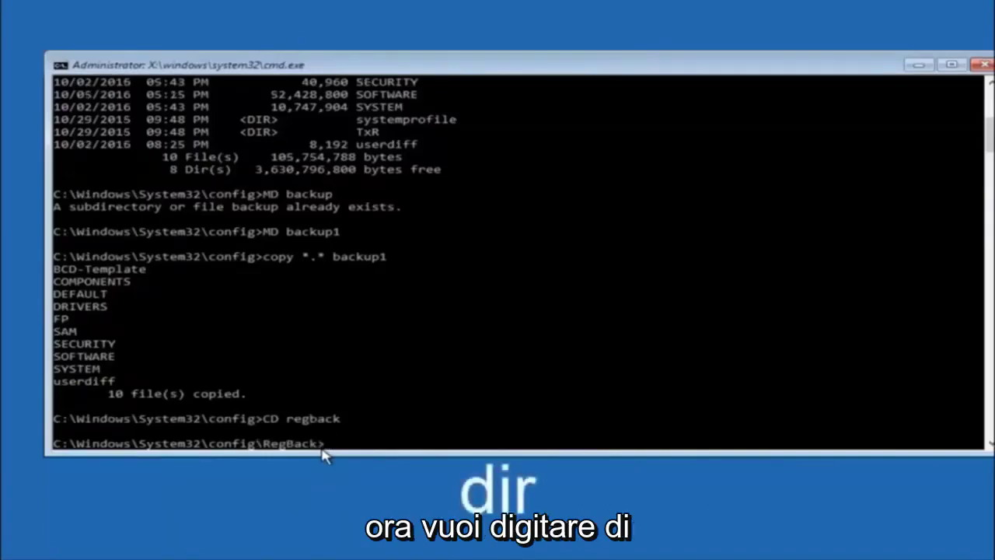
type("dir")
key("Return")
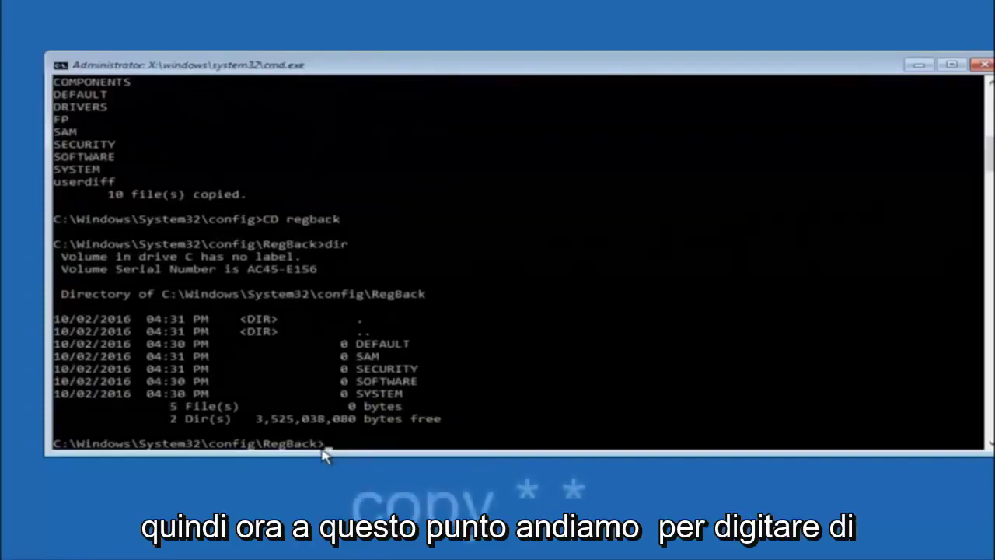
Copy all RegBack files to the parent config directory with copy *.* .., answer A to overwrite all, and close Command Prompt.
type("copy")
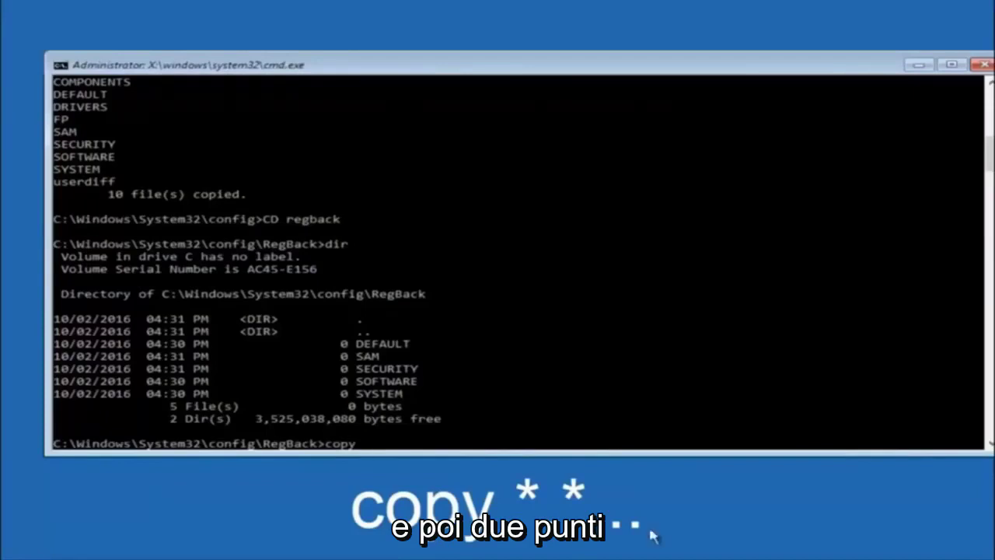
left_click(370, 447)
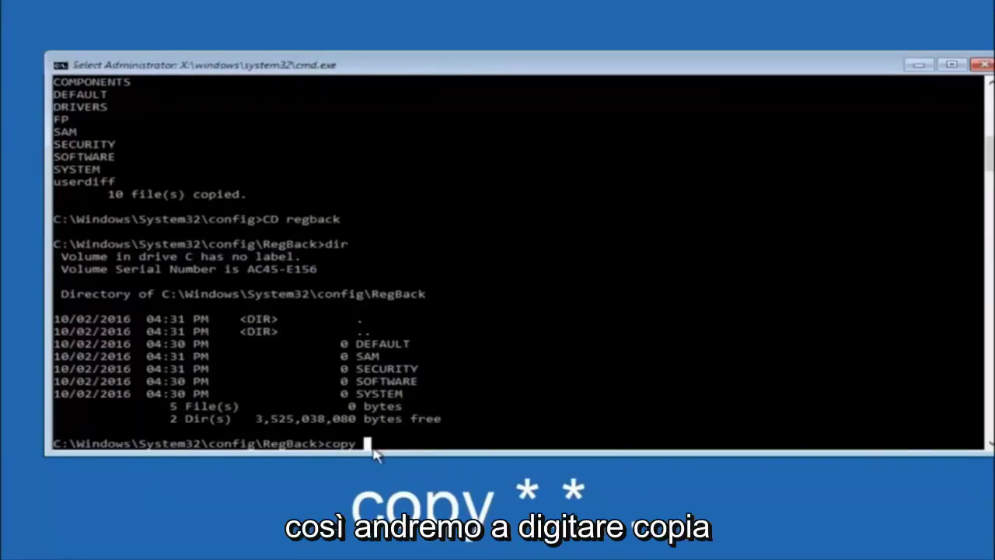
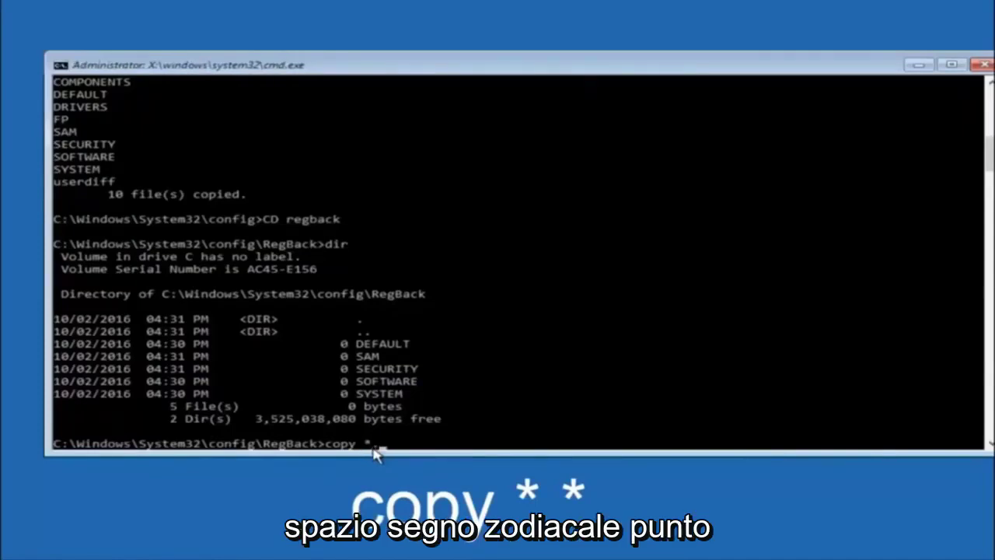
type("*")
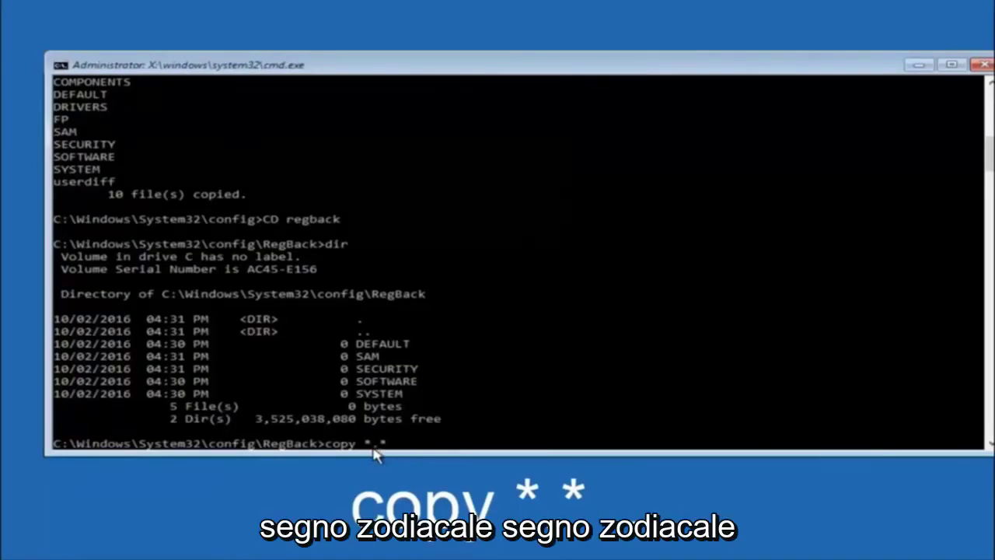
type(" ..")
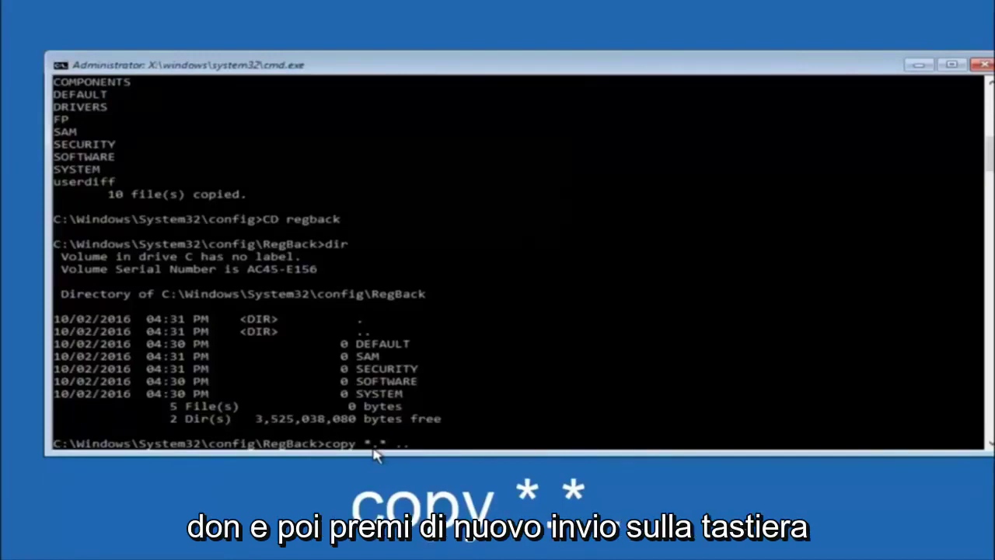
key("Return")
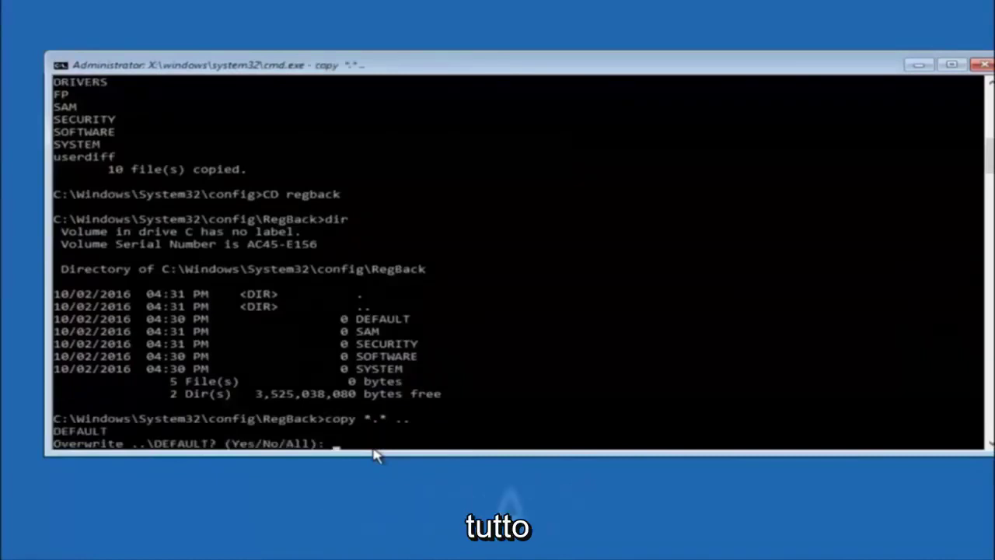
type("A")
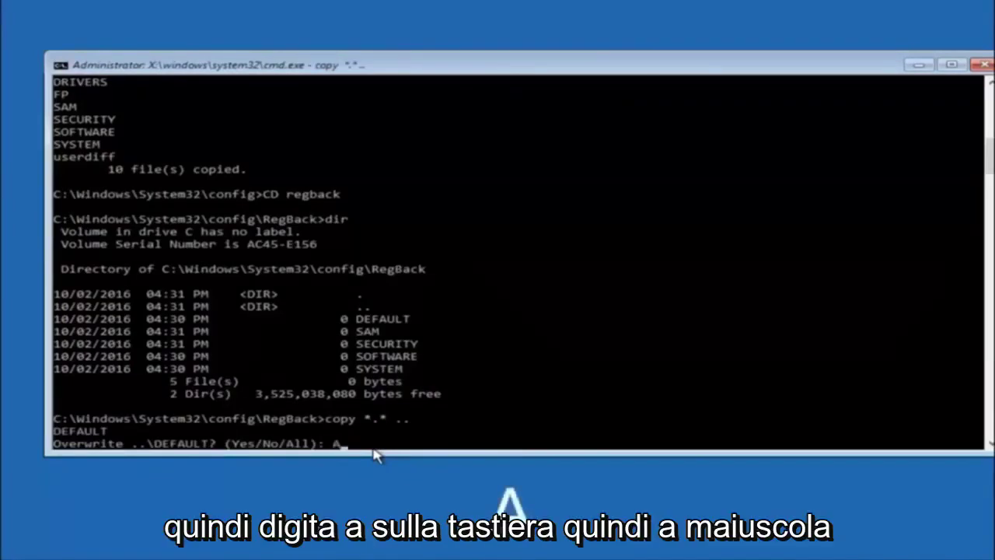
key("Return")
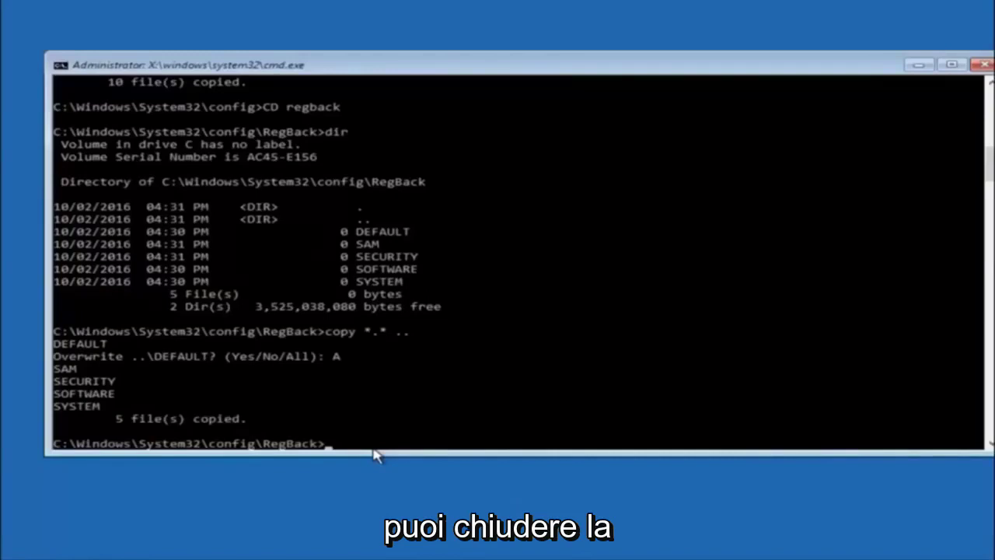
left_click(985, 64)
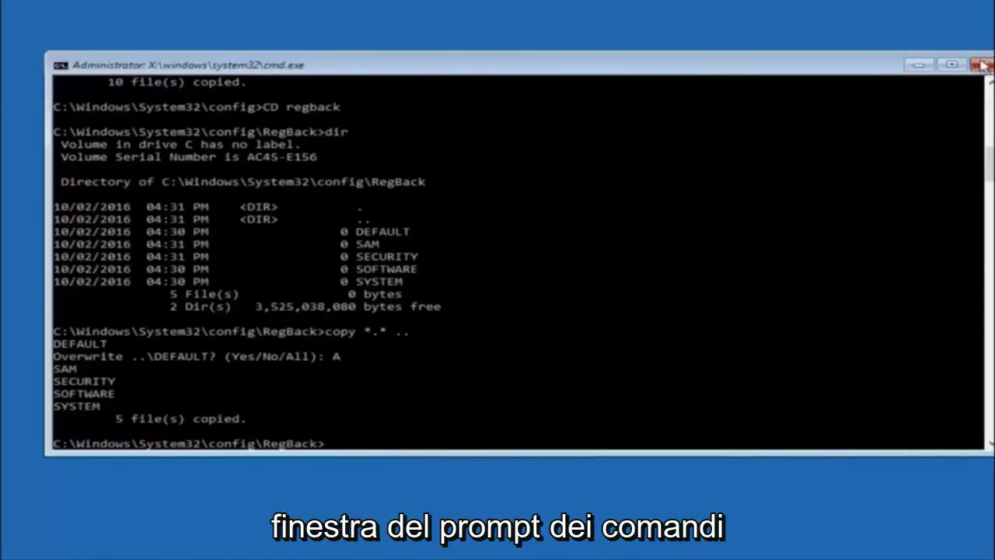